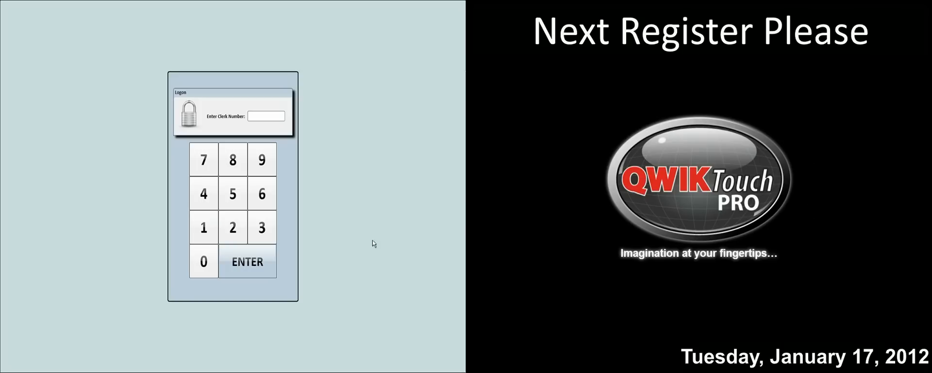
Log on to the register with the first clerk's number
click(209, 239)
click(264, 264)
click(264, 264)
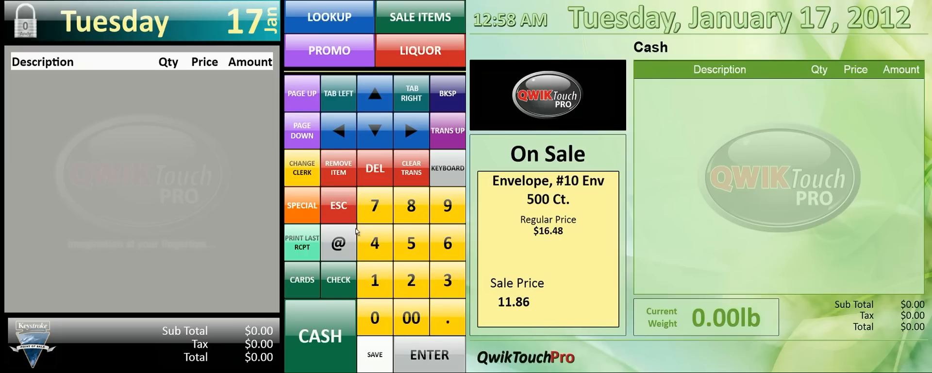
Look up the full item list and add one Canvas Bag to the sale
click(329, 21)
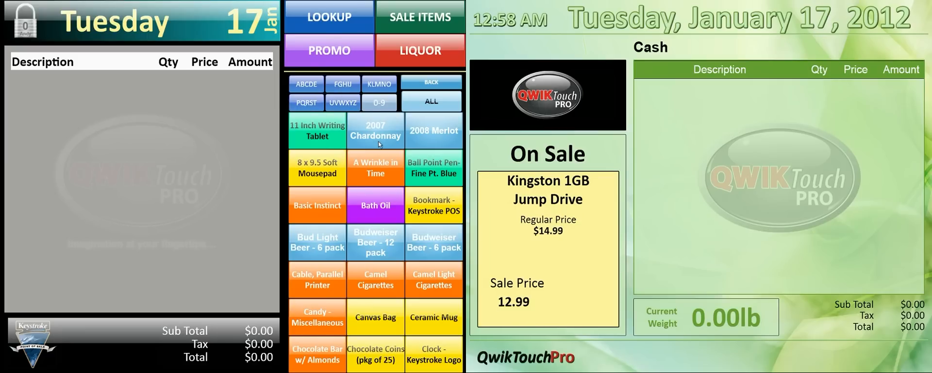
scroll(370, 309, down, 5)
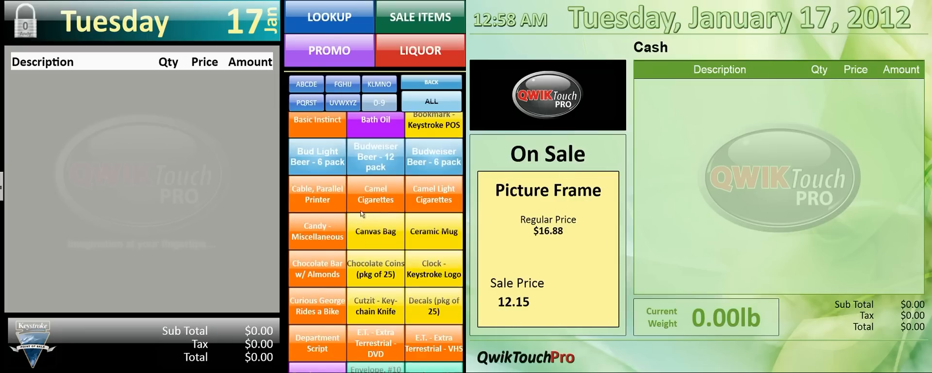
scroll(386, 304, down, 2)
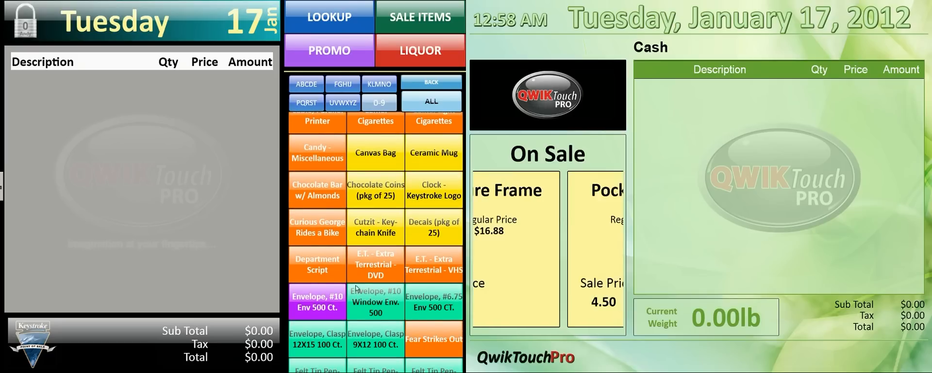
click(376, 163)
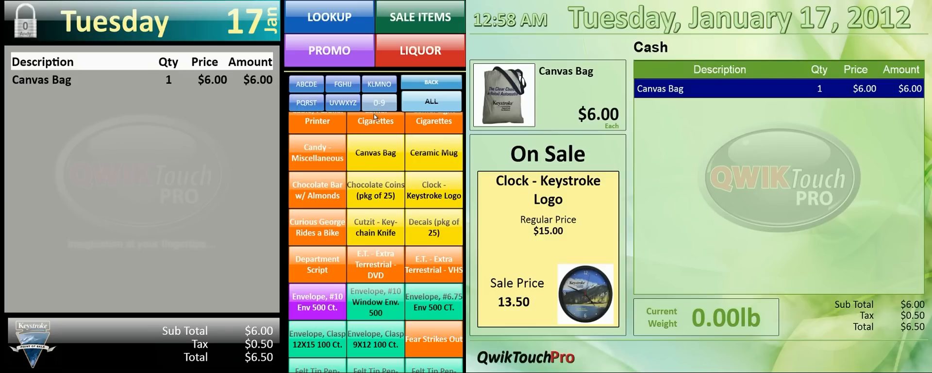
Filter the item lookup by ABCDE, KLMNO and finally 0-9, and add one 8 x 9.5 Soft Mousepad to the sale
click(309, 86)
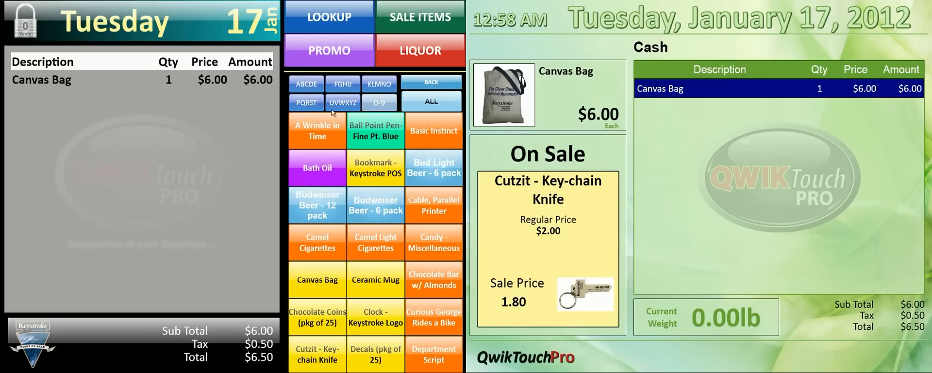
click(382, 85)
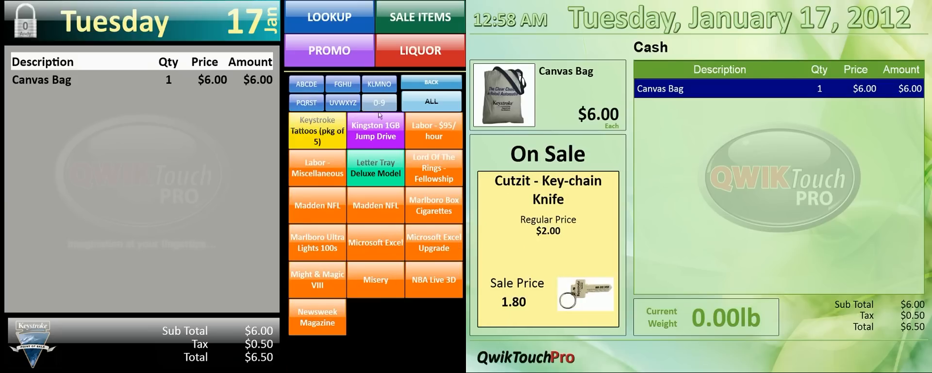
click(380, 106)
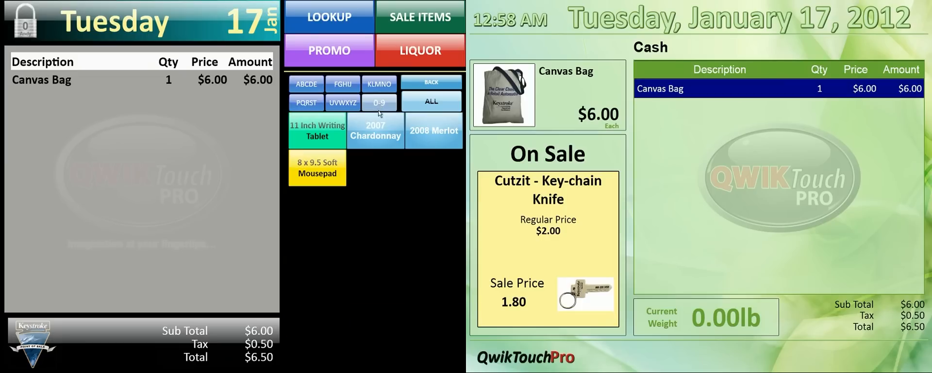
click(317, 171)
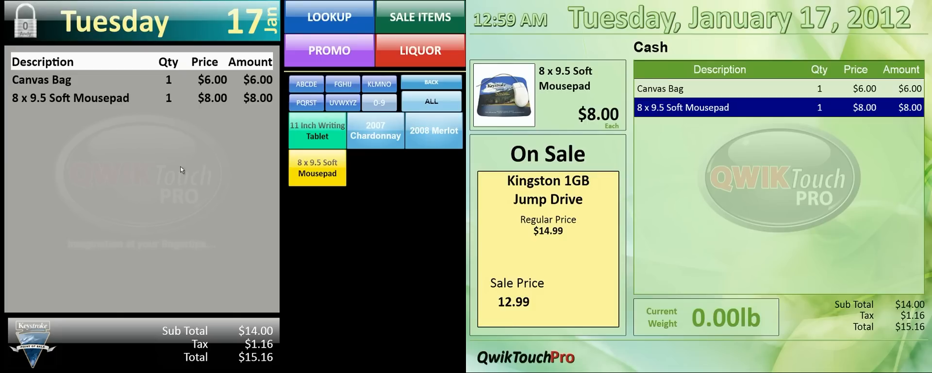
Open the Keystroke Advanced POS sales invoice behind the touch register and go back out of it
click(32, 335)
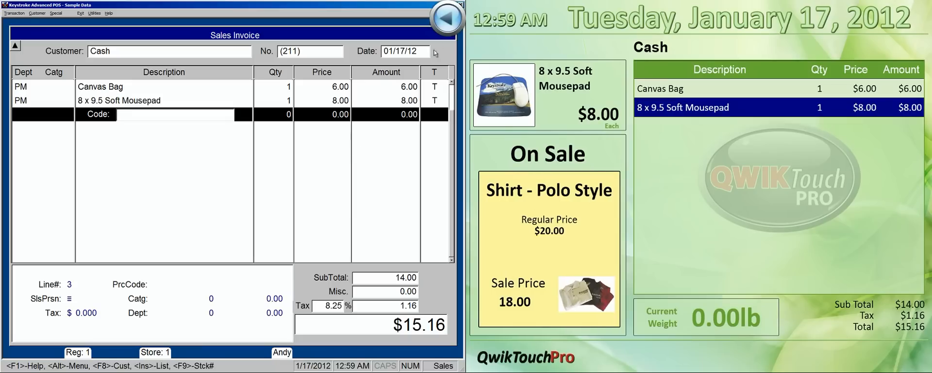
click(446, 19)
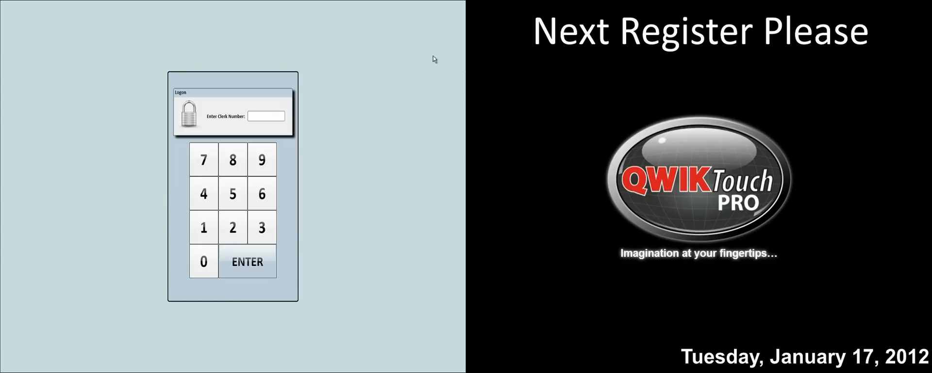
Log on as a second clerk by entering the clerk number and the clerk's password
click(233, 227)
click(238, 265)
click(236, 228)
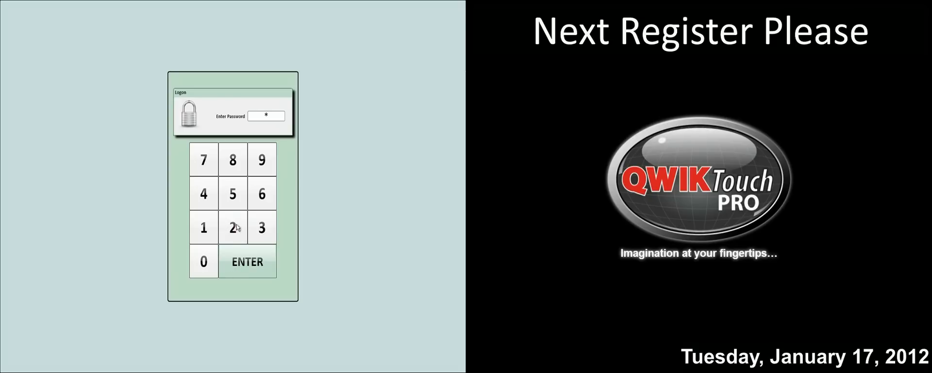
click(251, 265)
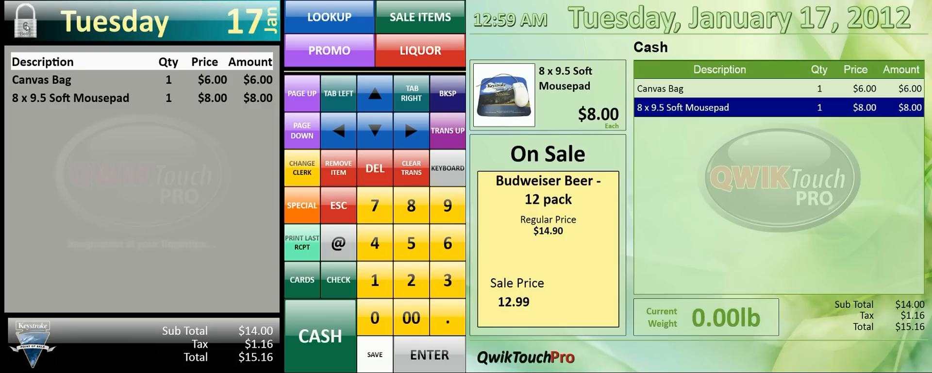
Try to open the Keystroke sales invoice as the second clerk and dismiss the resulting message
click(38, 347)
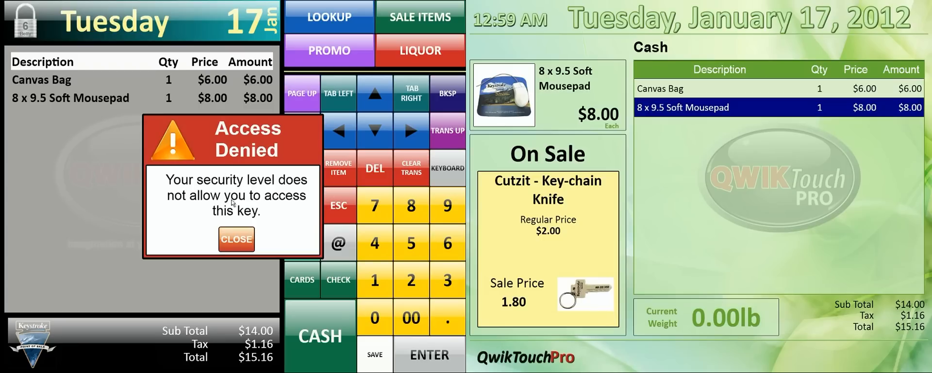
click(237, 243)
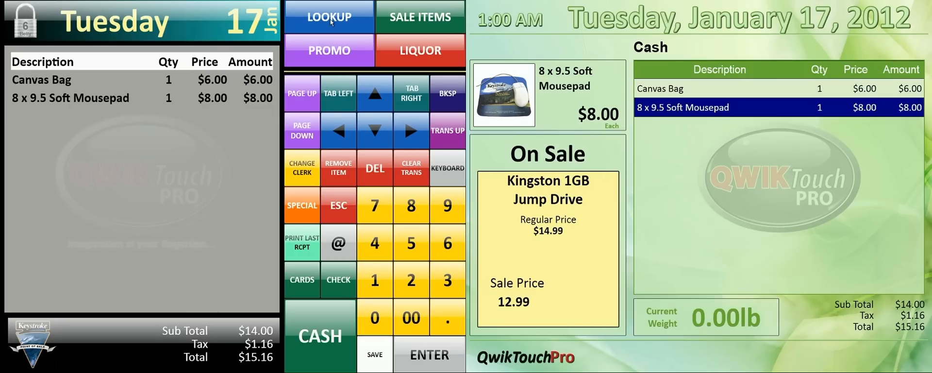
Add a Ceramic Mug from the promo items to the sale by its scale weight of 0.36 lb
click(342, 54)
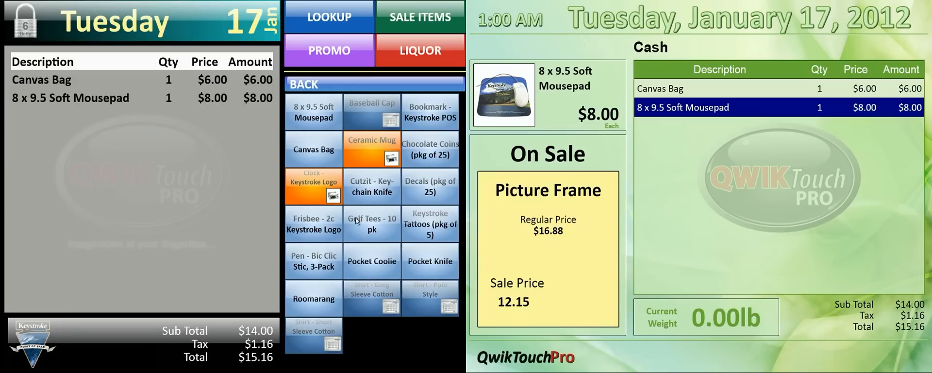
click(370, 151)
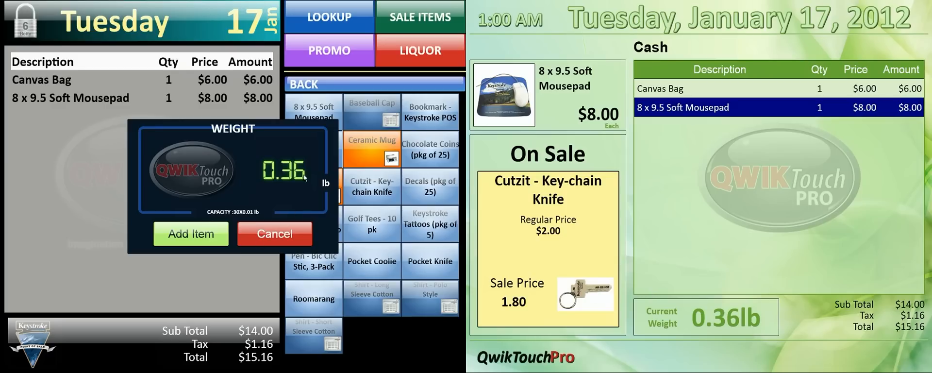
click(195, 235)
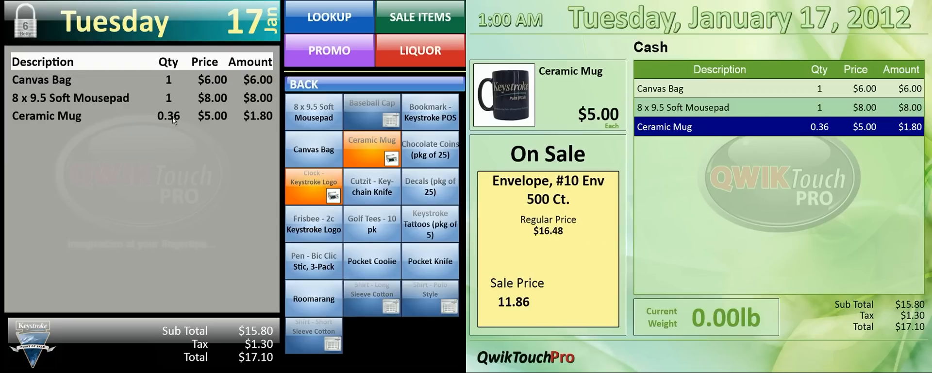
Open the weighing of the Keystroke Logo clock and cancel it without adding the item
click(322, 199)
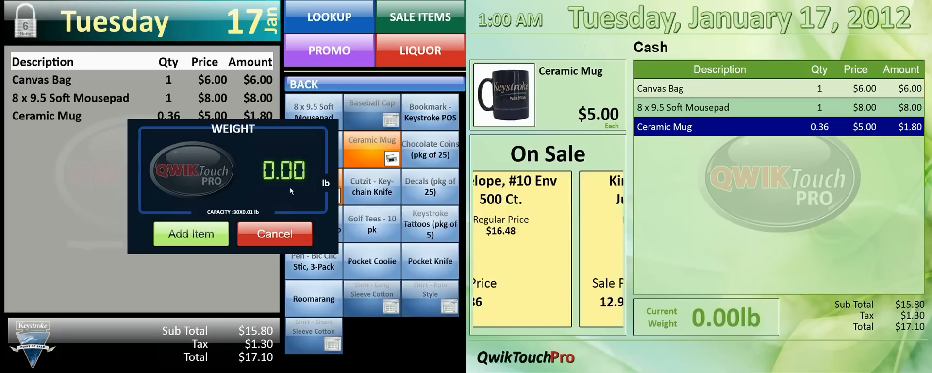
click(262, 235)
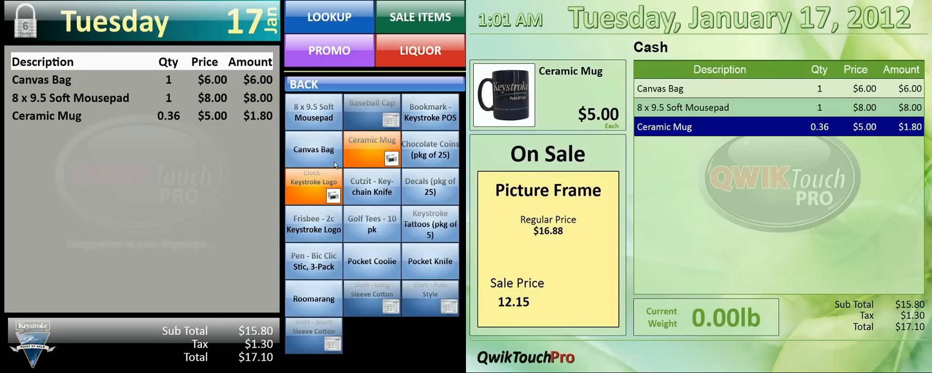
Add a Baseball Cap from the promo items in size Large, after trying out other sizes
click(377, 115)
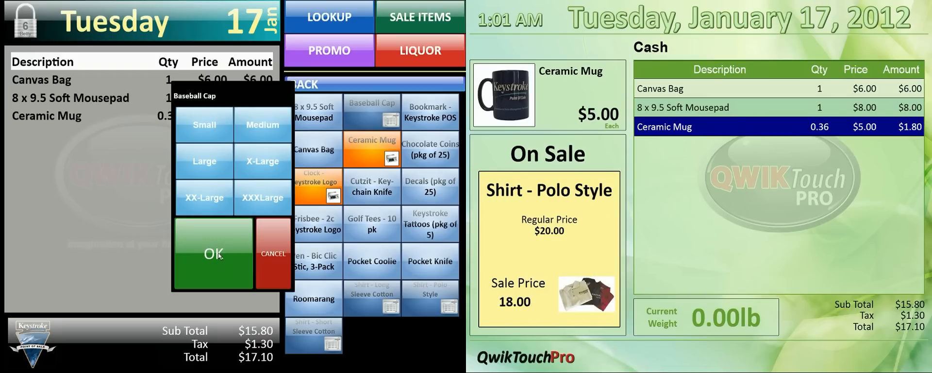
click(195, 131)
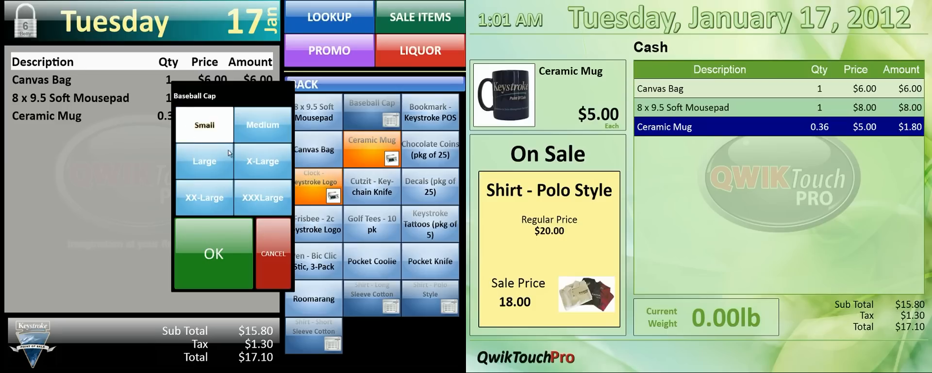
click(261, 164)
click(206, 197)
click(212, 176)
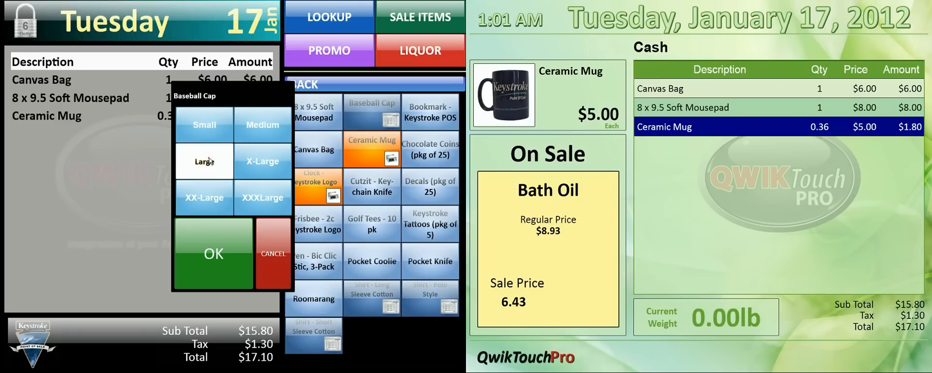
click(220, 233)
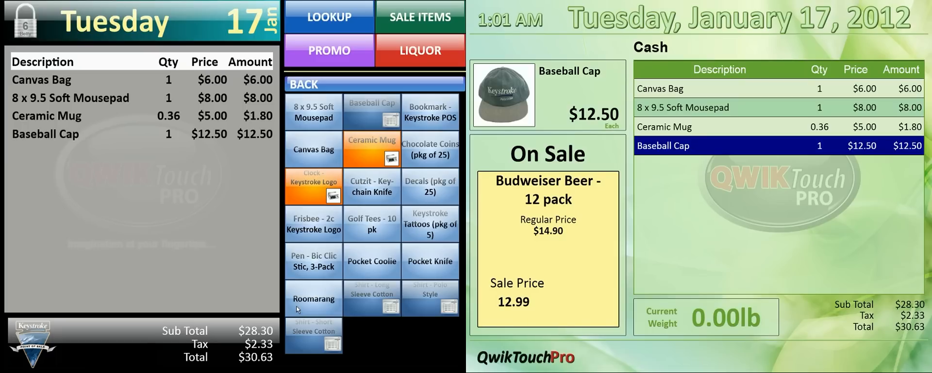
Add a Short Sleeve Cotton shirt in Black, size Medium, to the sale
click(319, 333)
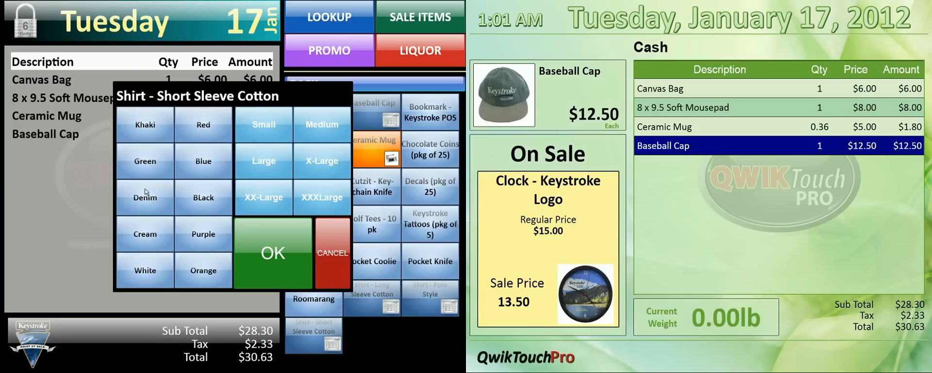
click(149, 128)
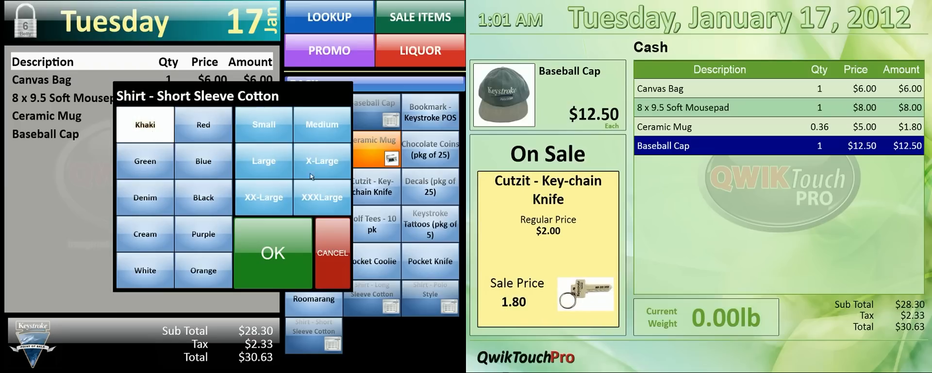
click(320, 127)
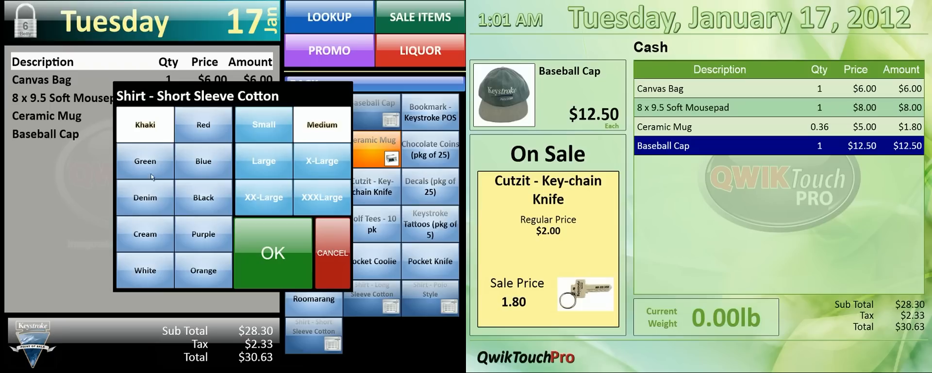
click(204, 200)
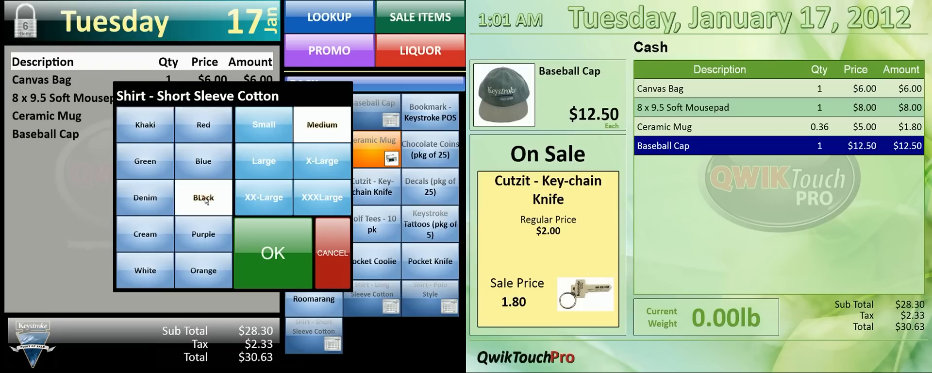
click(280, 258)
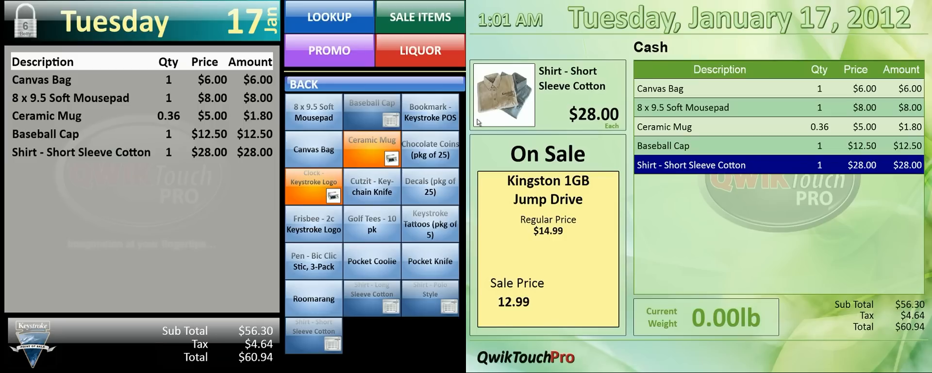
Add a Cutzit Key-chain Knife and a Pocket Knife from the sale items to the transaction
click(411, 22)
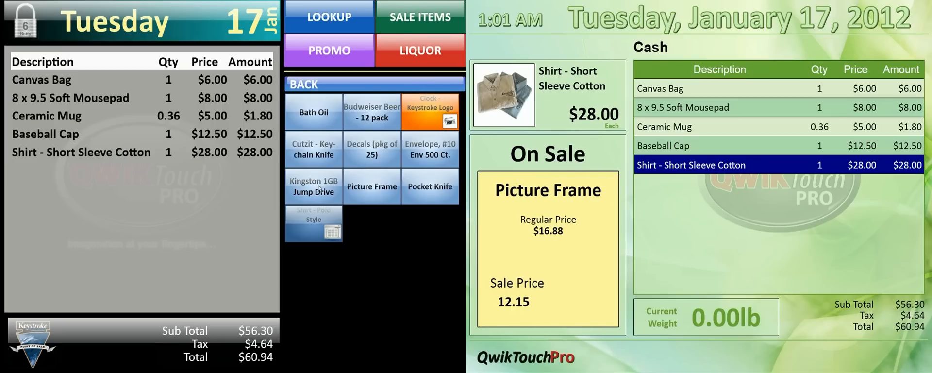
click(311, 149)
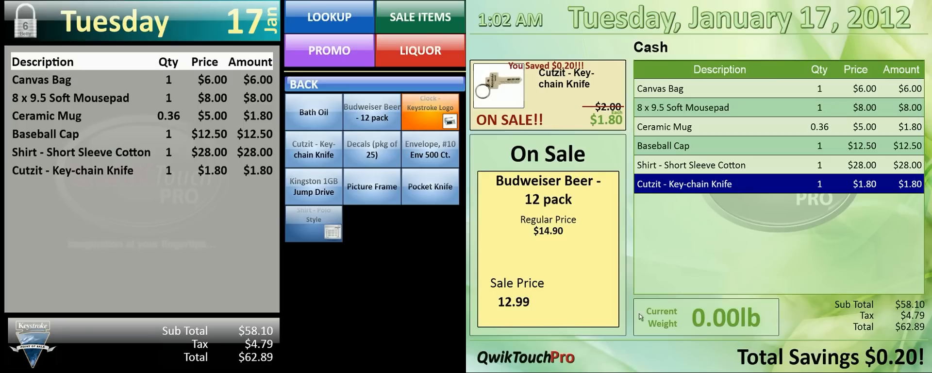
click(440, 188)
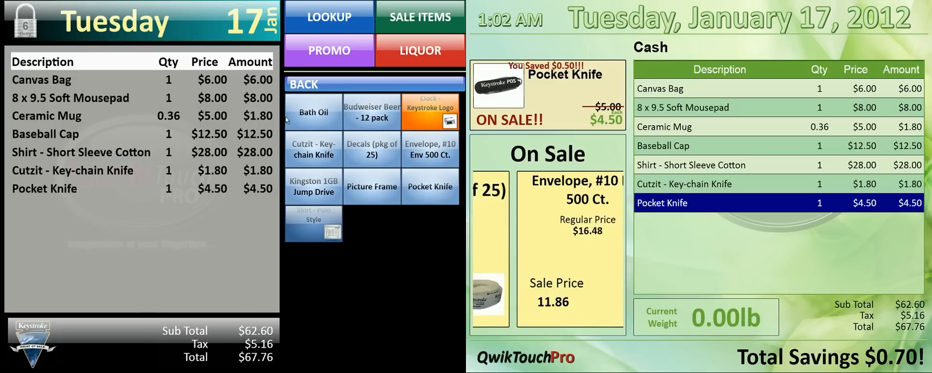
Complete the sale as a cash payment with $100 tendered and acknowledge the change due
click(315, 90)
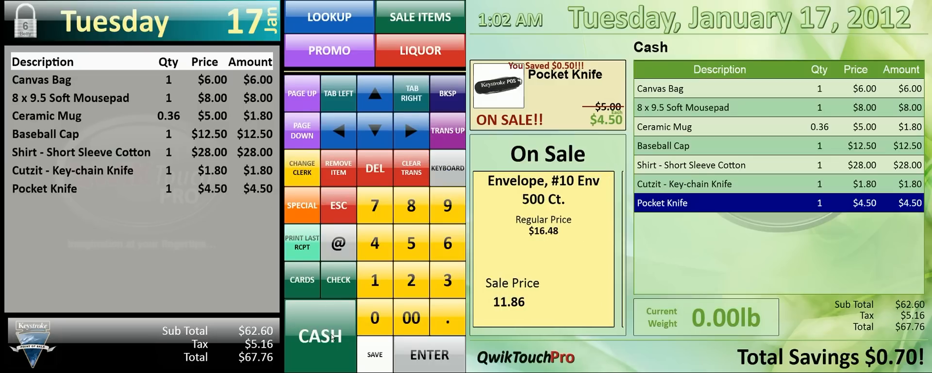
click(329, 351)
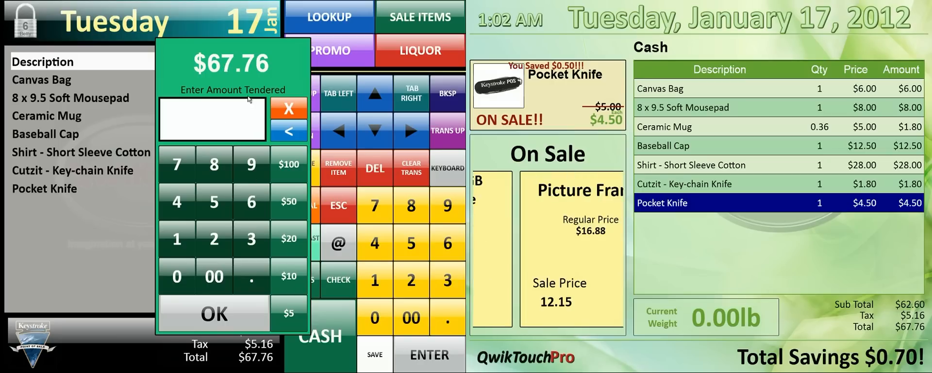
click(177, 238)
click(222, 276)
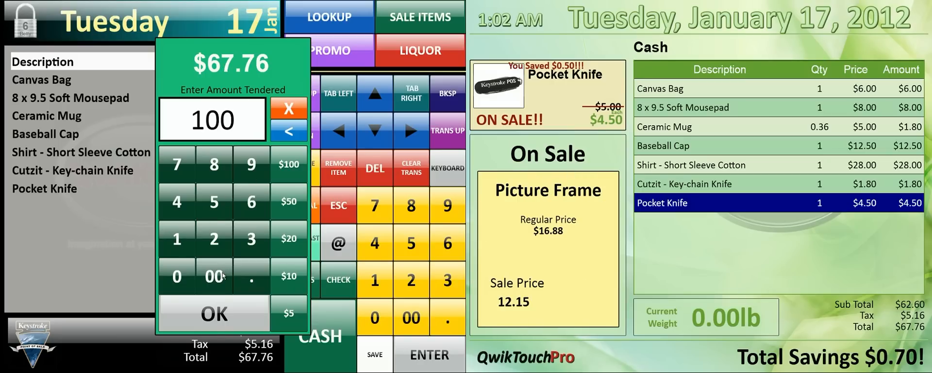
click(217, 316)
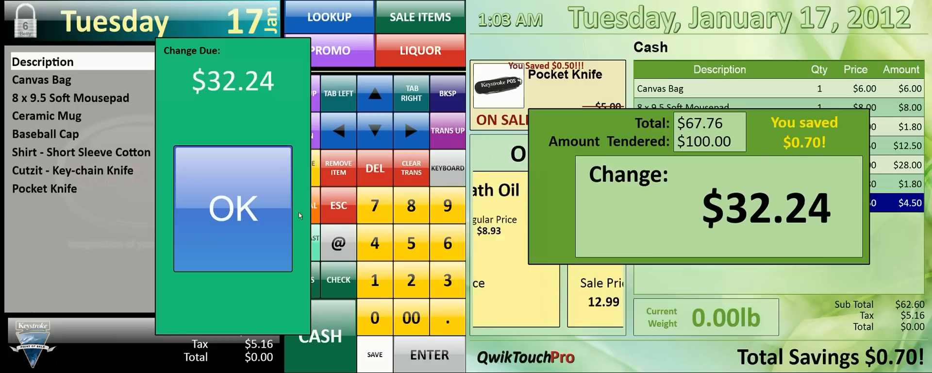
click(228, 219)
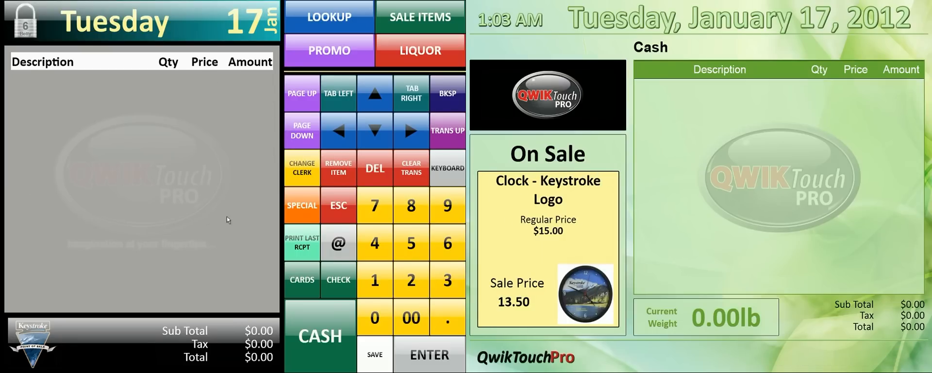
Start a clerk change on the register
click(301, 176)
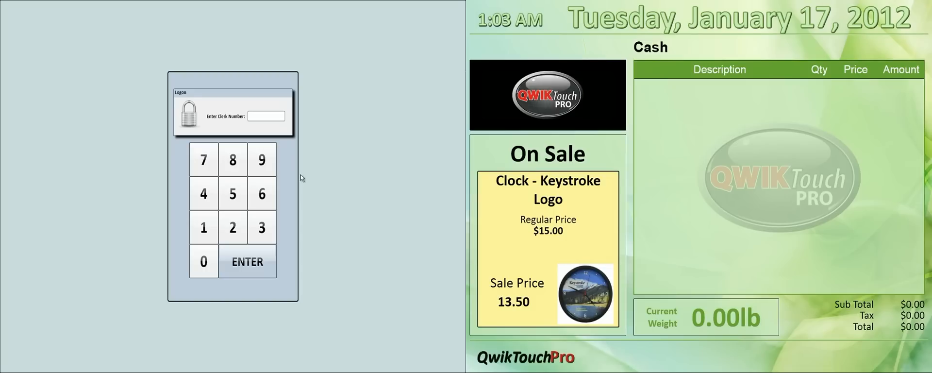